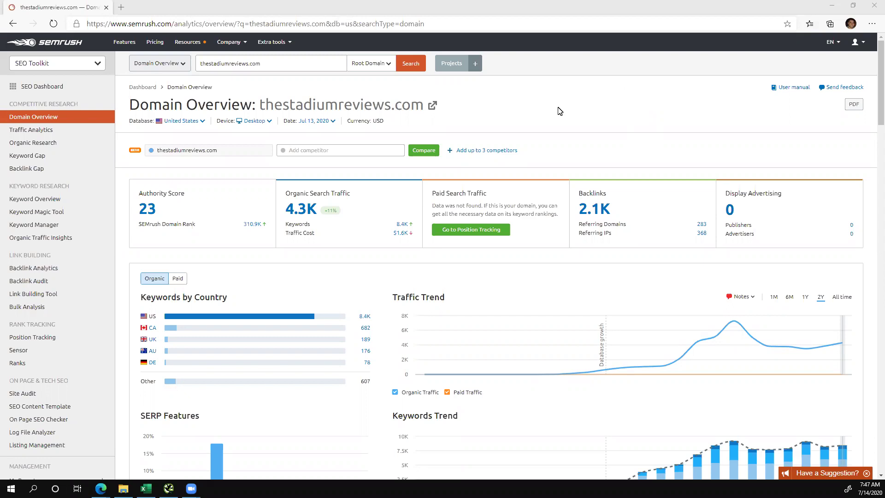
Show the suggested competitor domains for thestadiumreviews.com from its Domain Overview
click(327, 150)
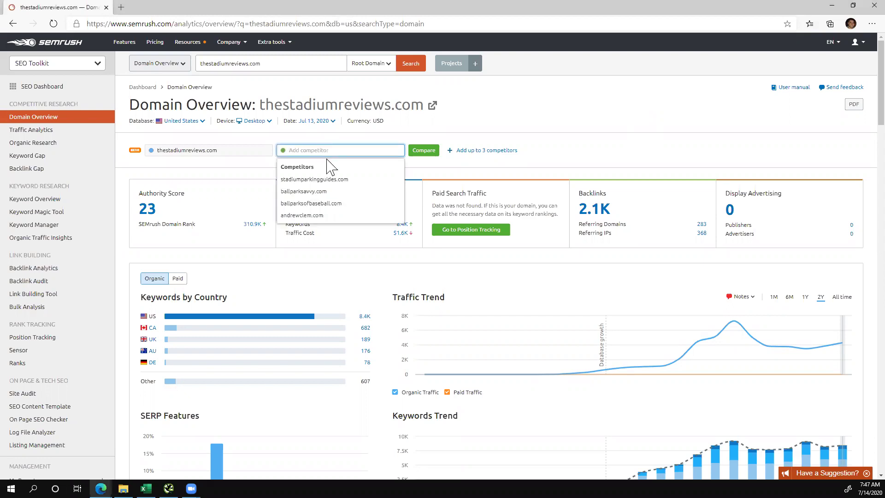
click(508, 113)
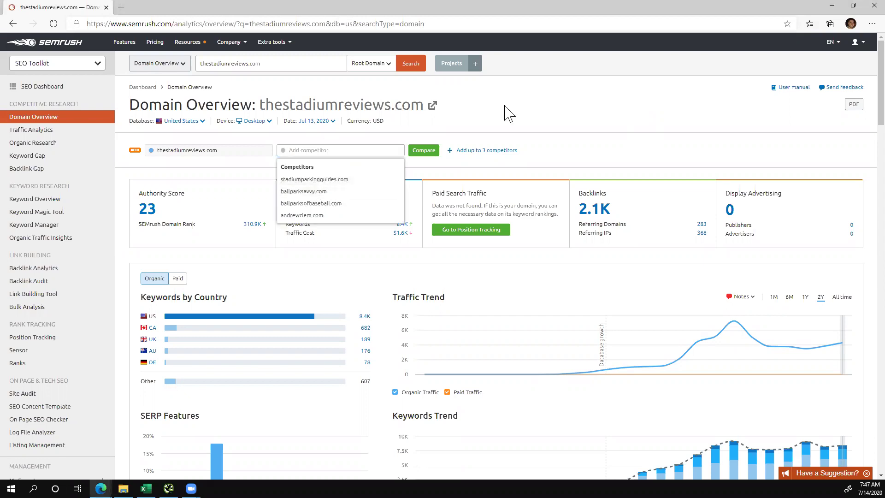
scroll(509, 113, down, 15)
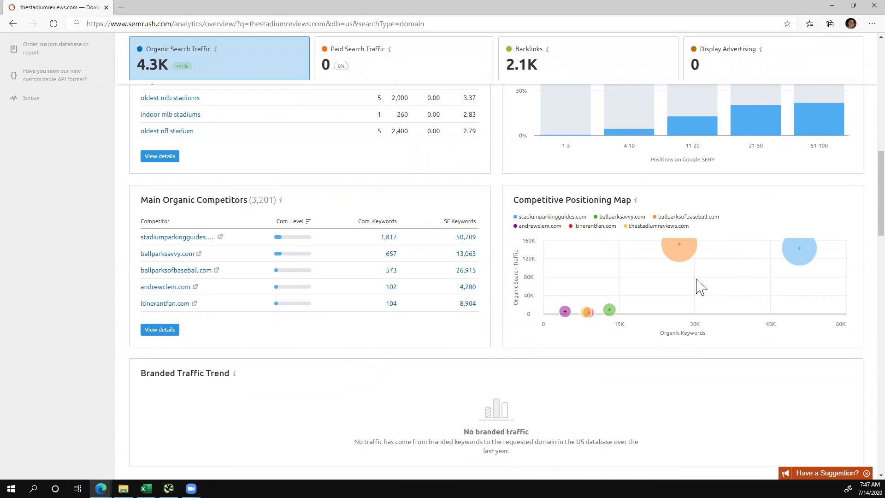
mouse_move(680, 260)
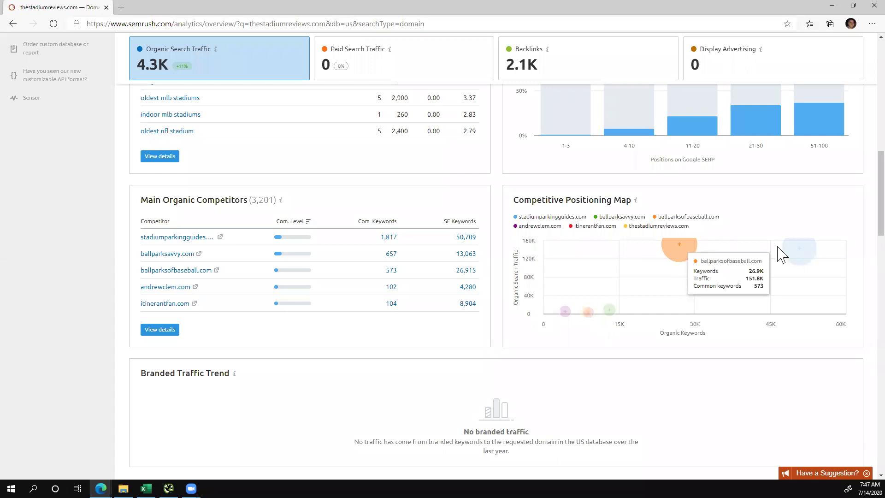
mouse_move(808, 259)
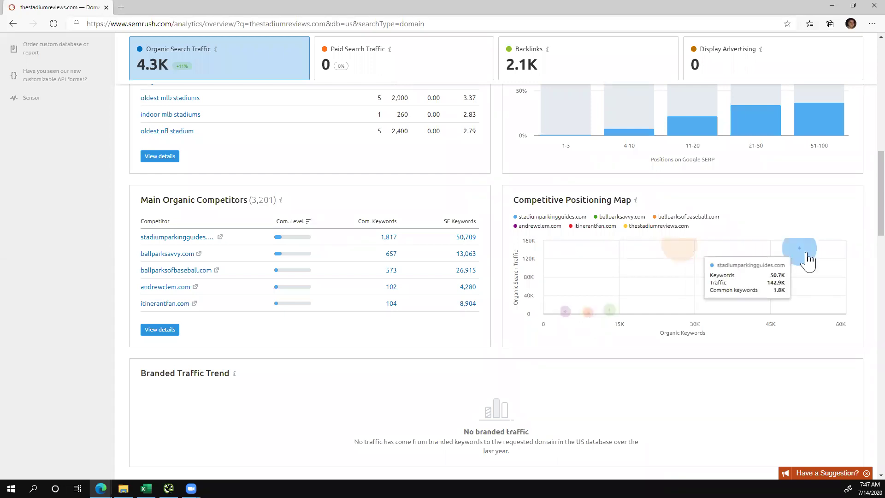
mouse_move(585, 316)
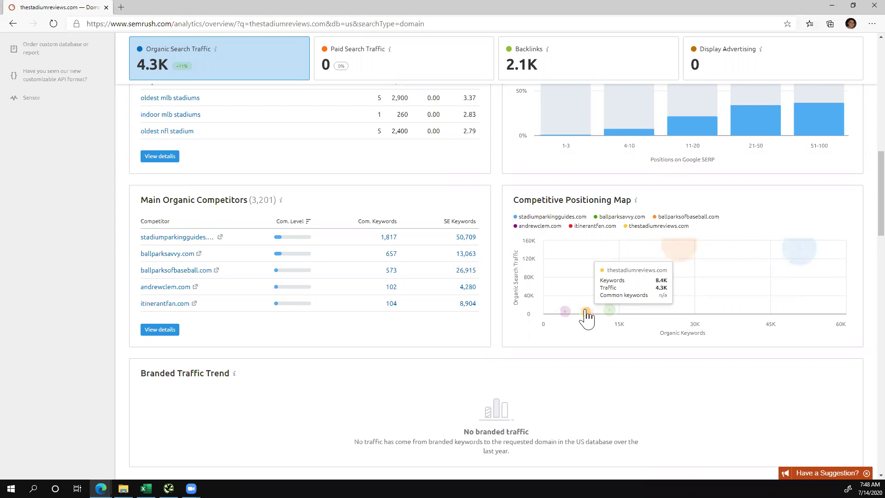
scroll(466, 242, up, 15)
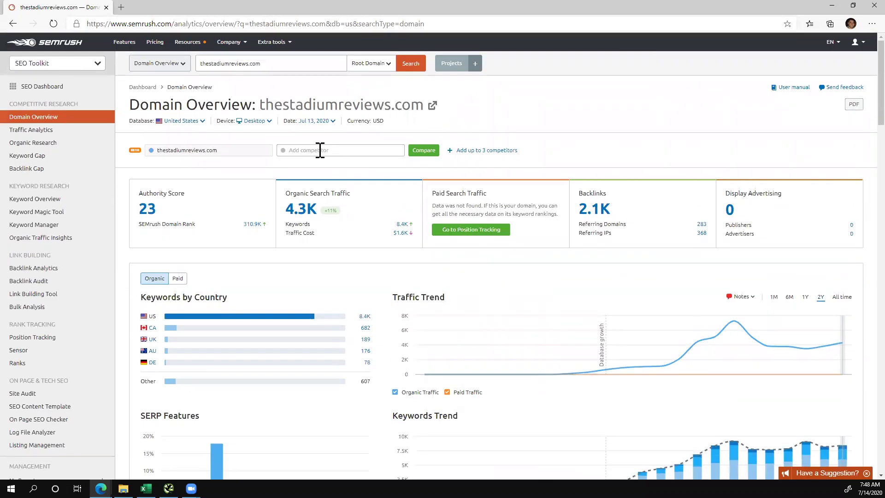
Add stadiumparkingguides.com as the competitor and view the keyword overlap chart
click(320, 149)
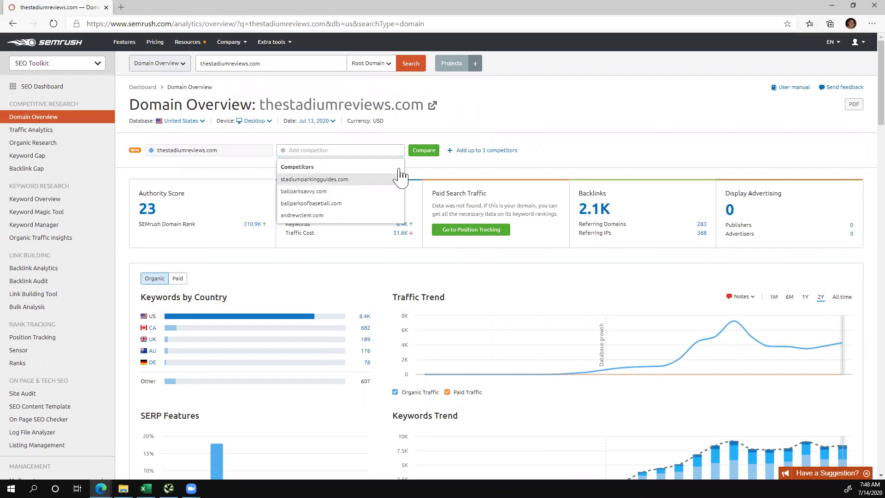
click(400, 177)
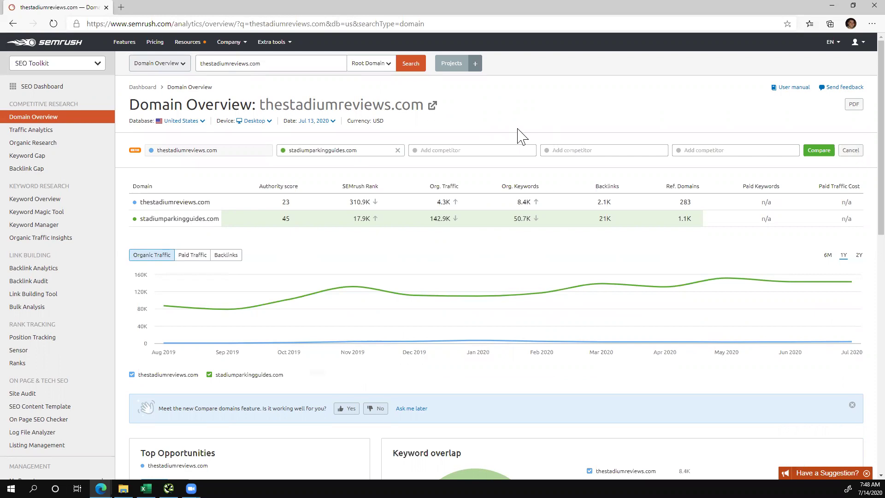
scroll(518, 136, down, 8)
mouse_move(498, 148)
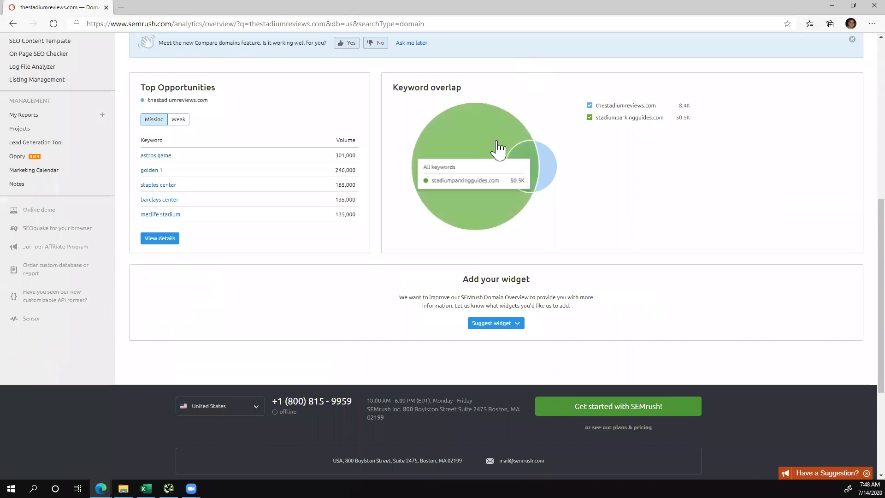
Open Keyword Gap from the overlap diagram and review the 5.5K shared keywords table
click(525, 172)
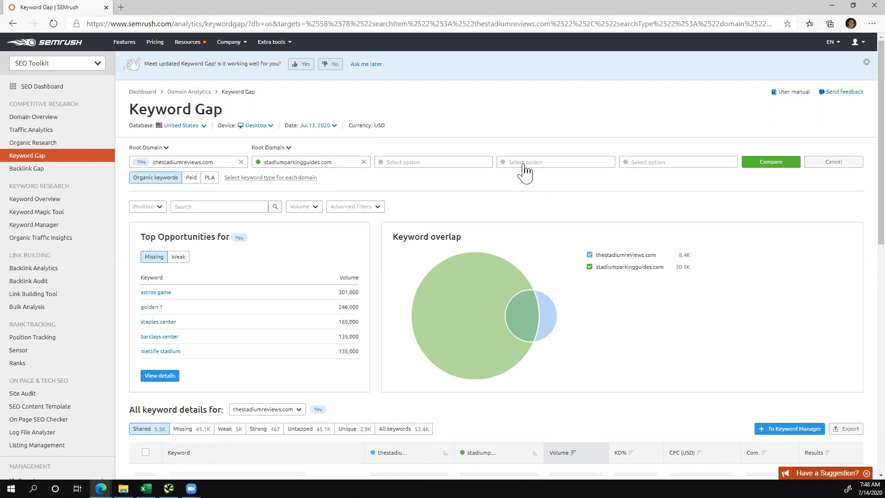
scroll(526, 150, down, 5)
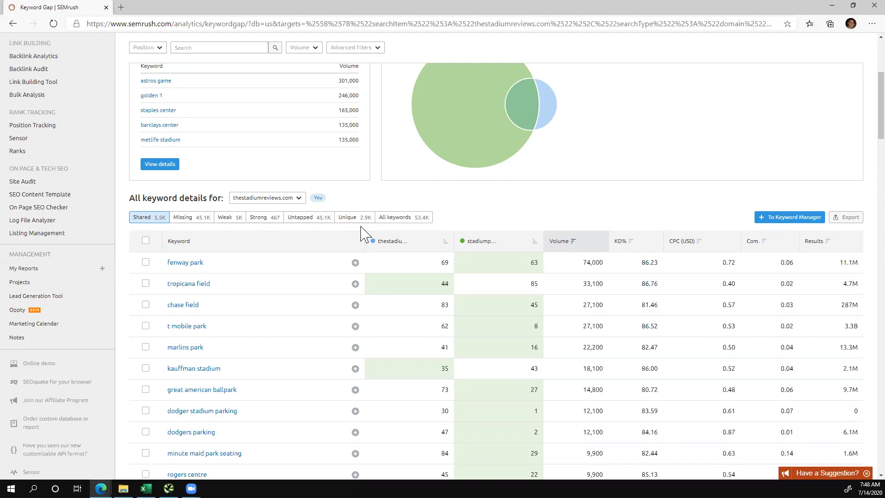
scroll(516, 220, down, 1)
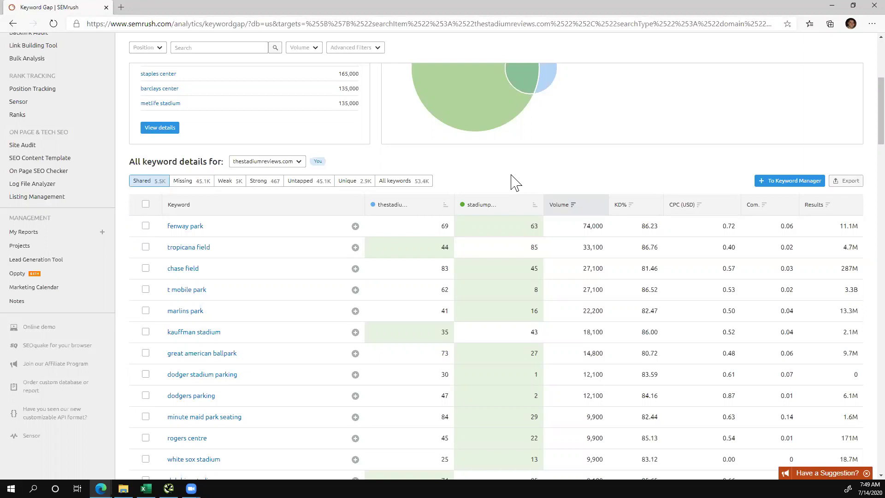
scroll(511, 201, up, 5)
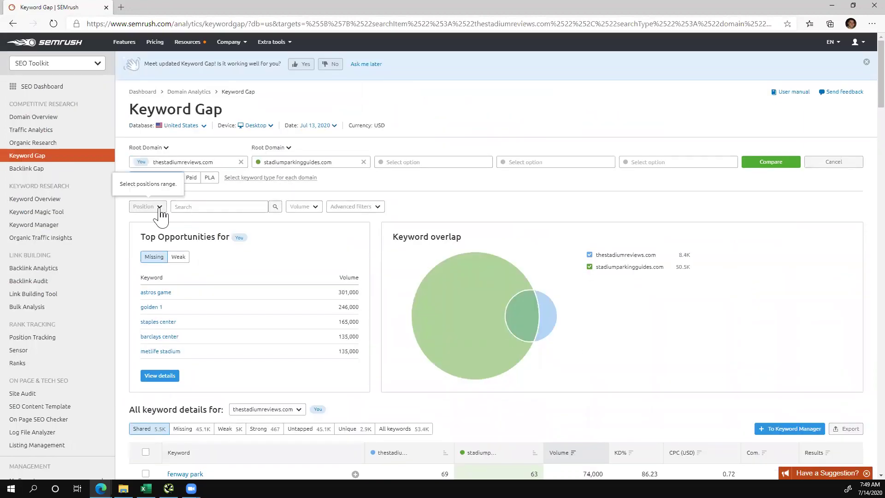
click(160, 209)
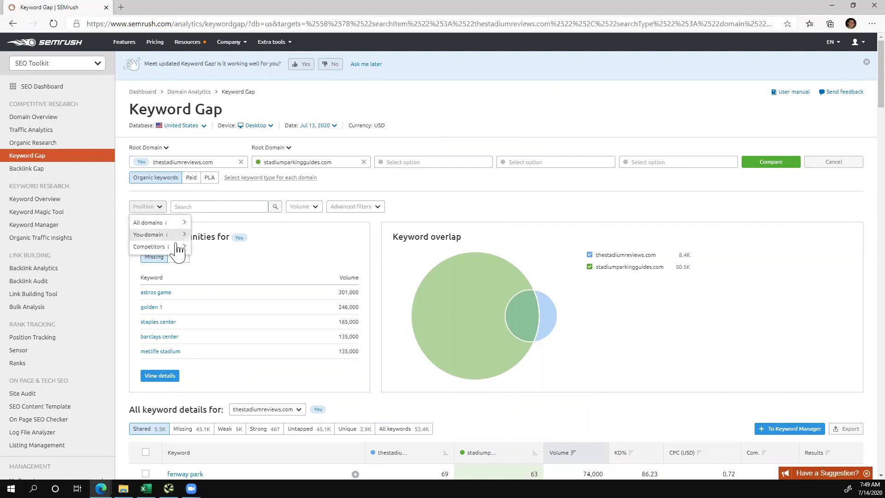
mouse_move(177, 247)
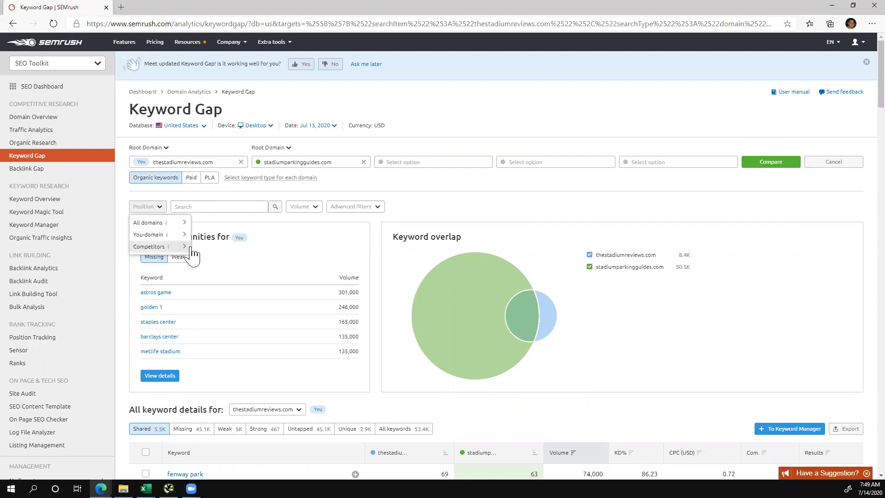
click(208, 273)
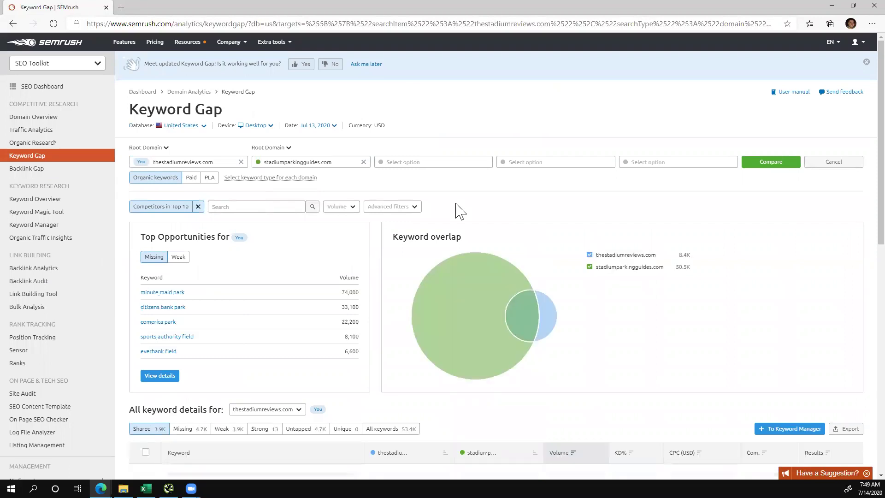
scroll(457, 209, down, 4)
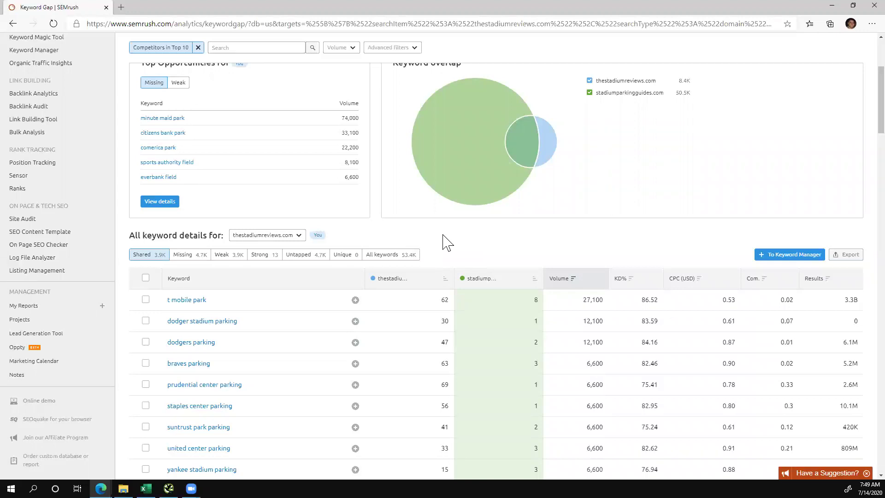
scroll(446, 243, down, 2)
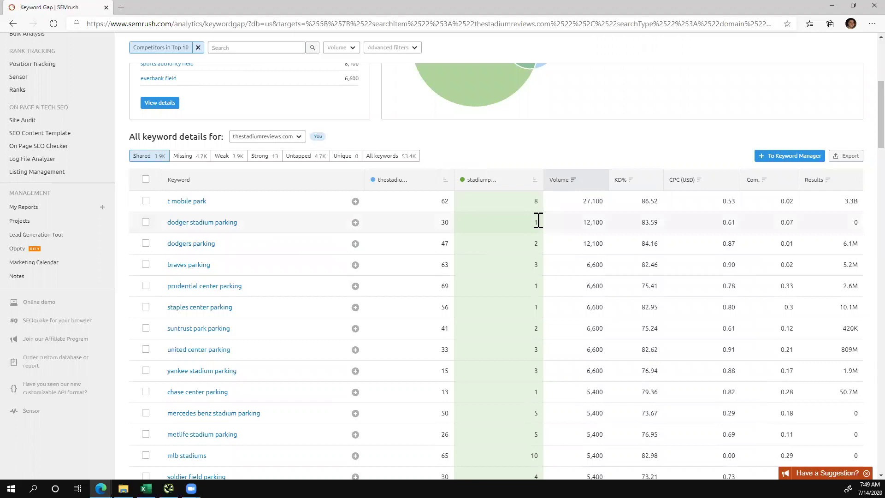
mouse_move(450, 222)
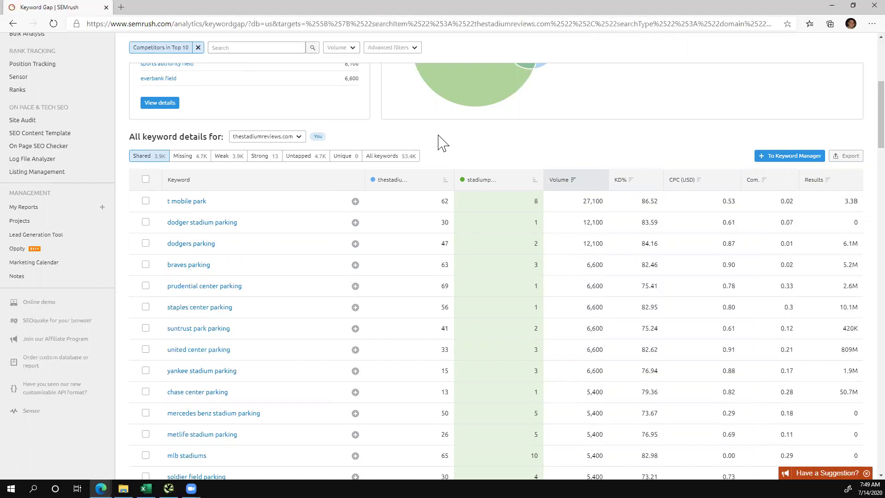
Set the Competitors position filter to a custom range of 11 to 14
scroll(442, 142, up, 5)
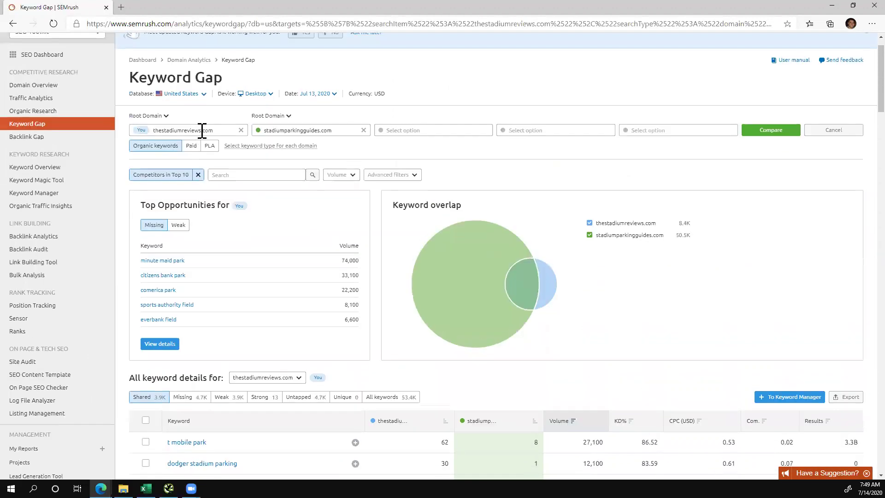
click(171, 175)
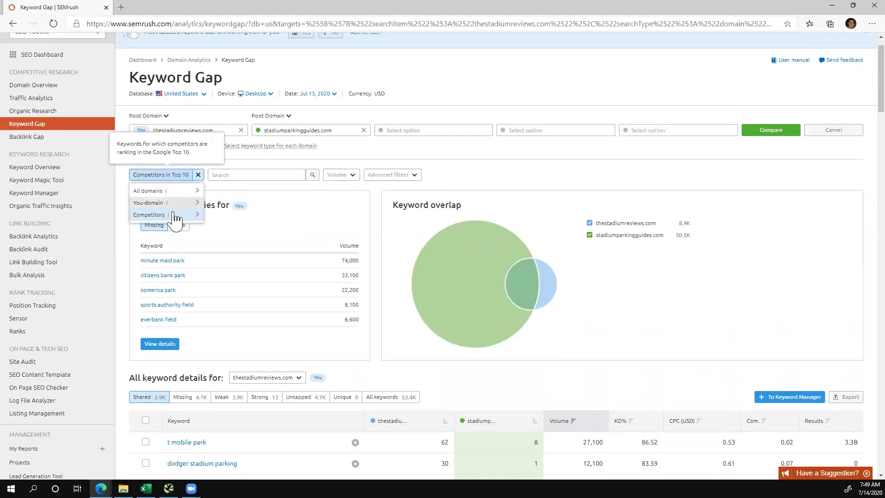
mouse_move(188, 218)
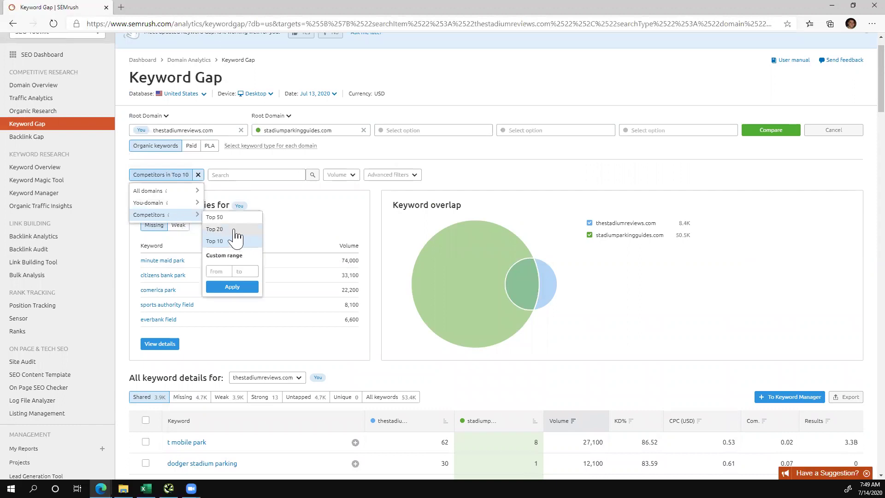
click(222, 272)
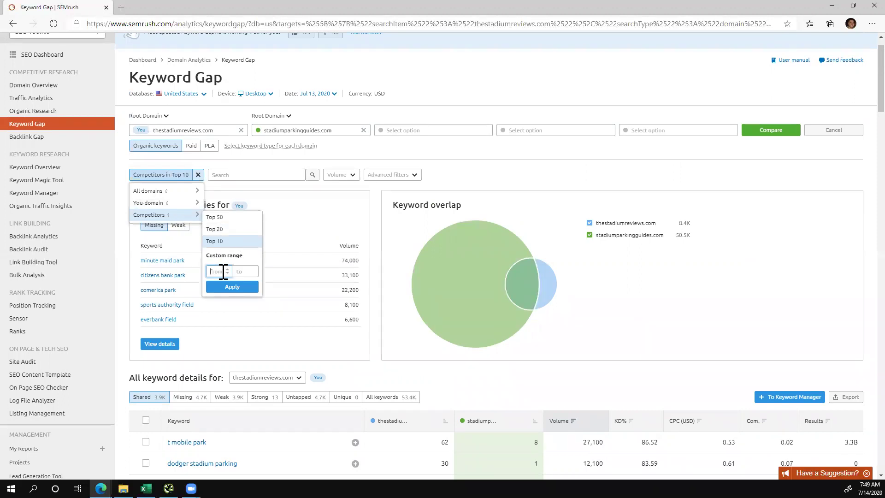
text(11)
key(Tab)
text(14)
click(232, 287)
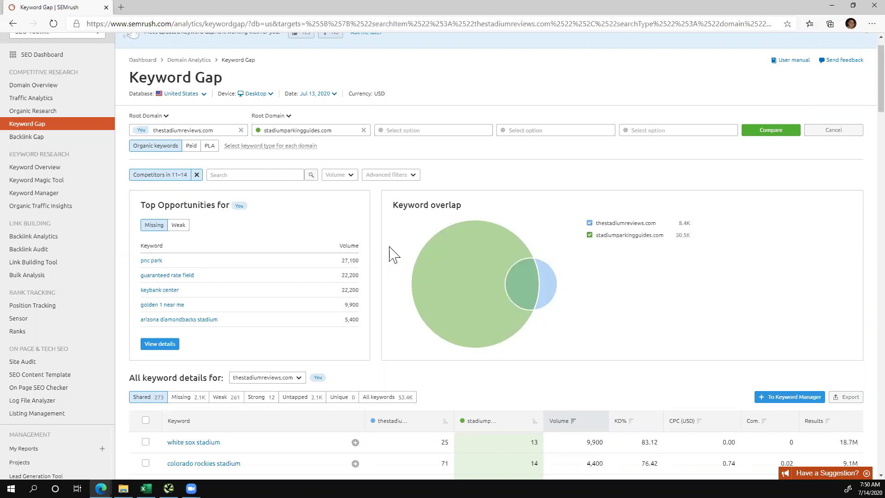
scroll(389, 254, down, 5)
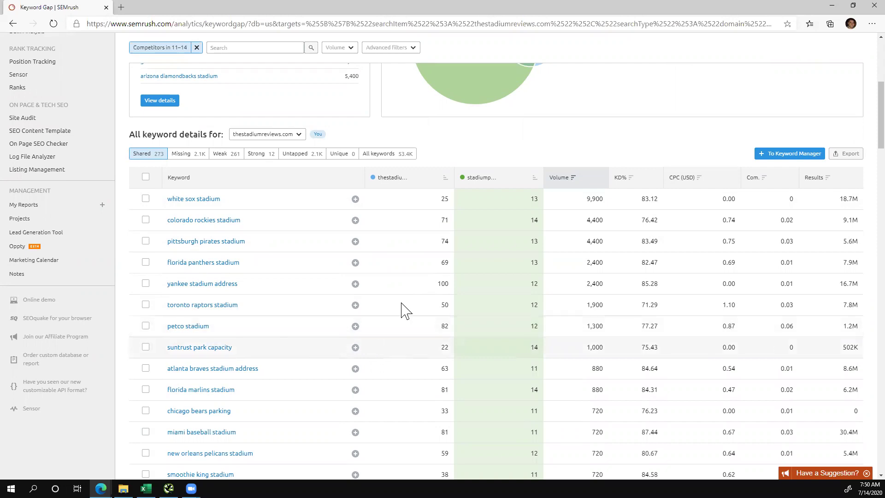
scroll(412, 305, up, 6)
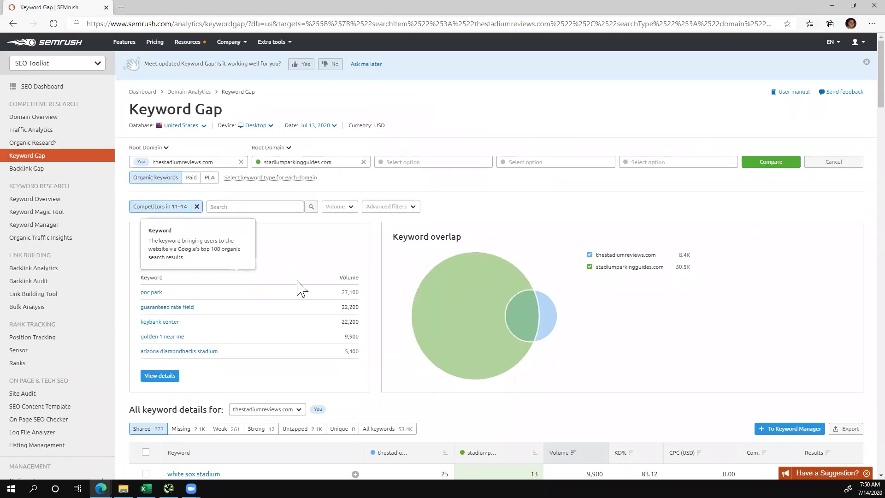
scroll(413, 258, down, 2)
scroll(415, 256, down, 2)
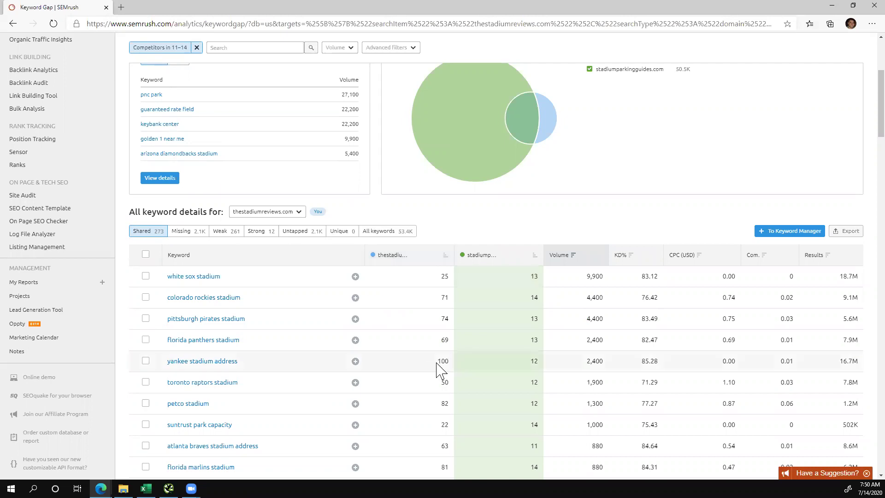
Sort the filtered keywords ascending by thestadiumreviews.com position and browse ranks 10–20
click(418, 263)
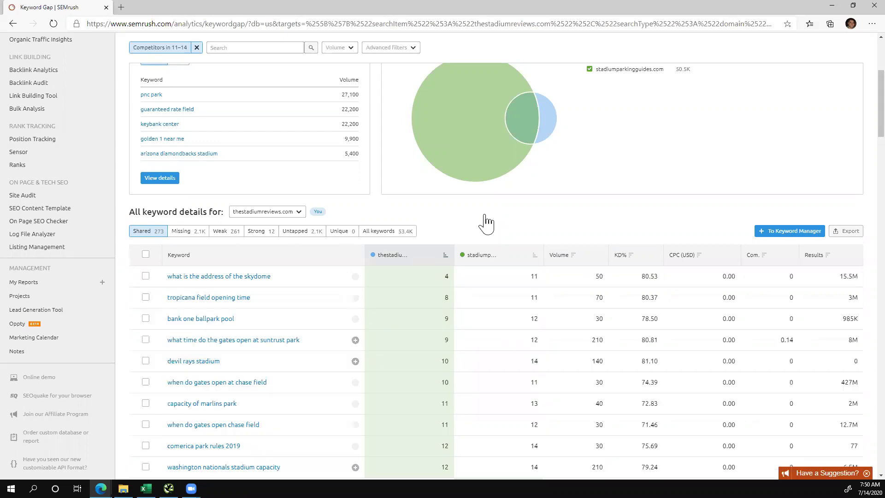
scroll(446, 235, down, 2)
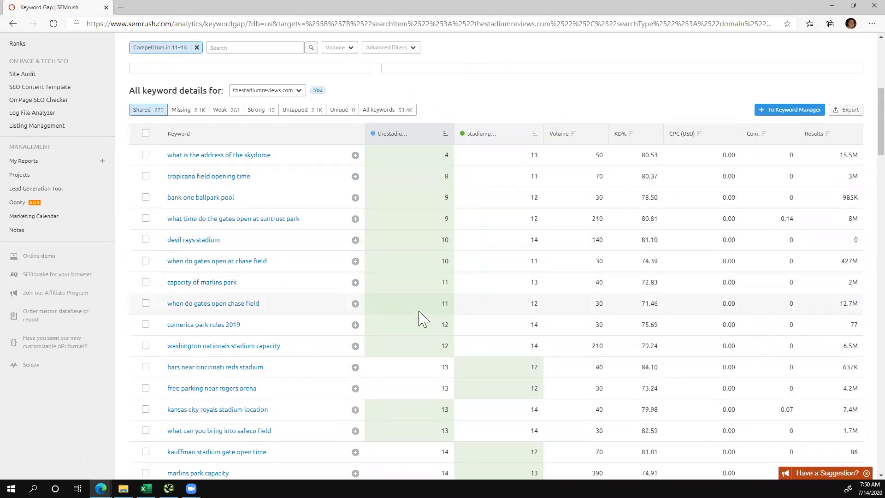
mouse_move(419, 311)
scroll(590, 359, down, 1)
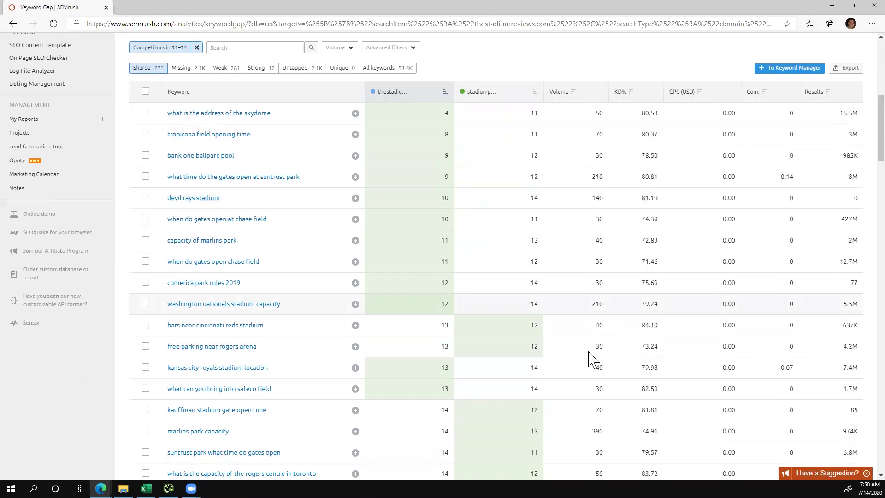
scroll(590, 358, down, 1)
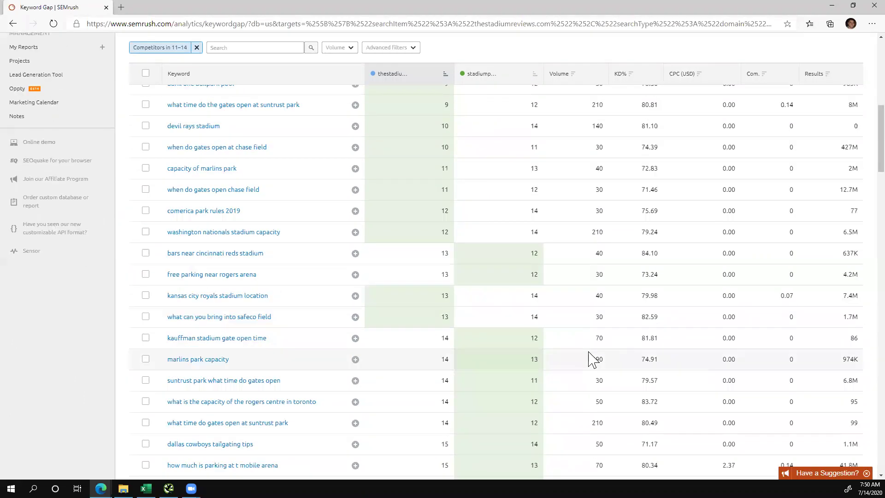
scroll(592, 359, down, 1)
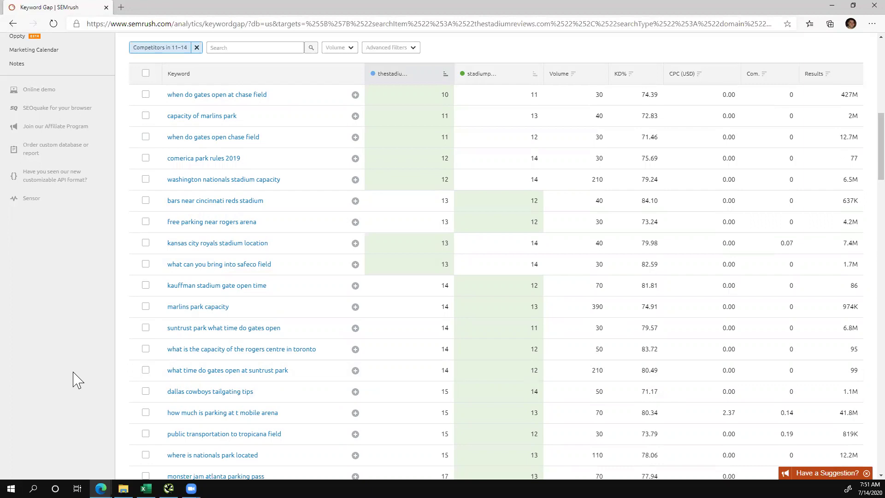
scroll(304, 382, down, 2)
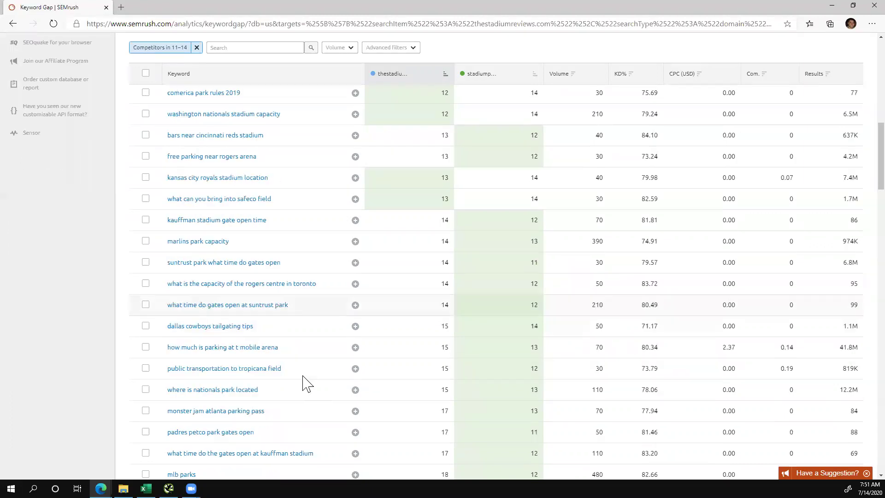
scroll(307, 382, down, 3)
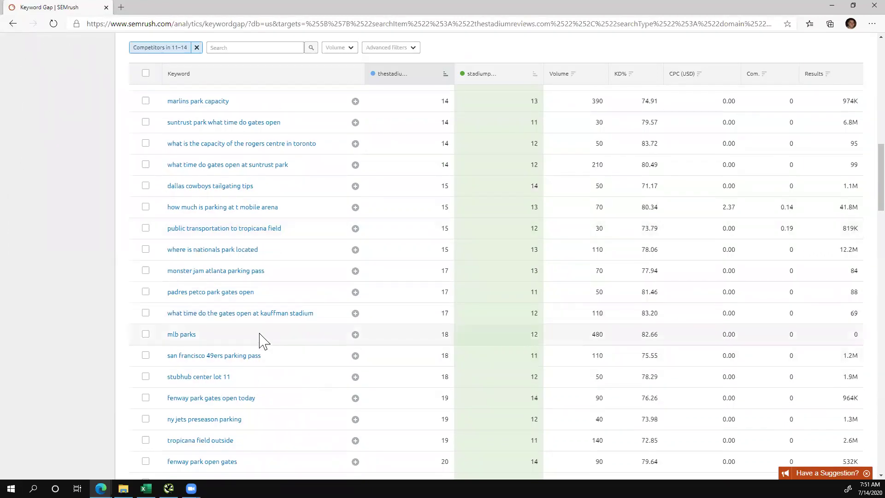